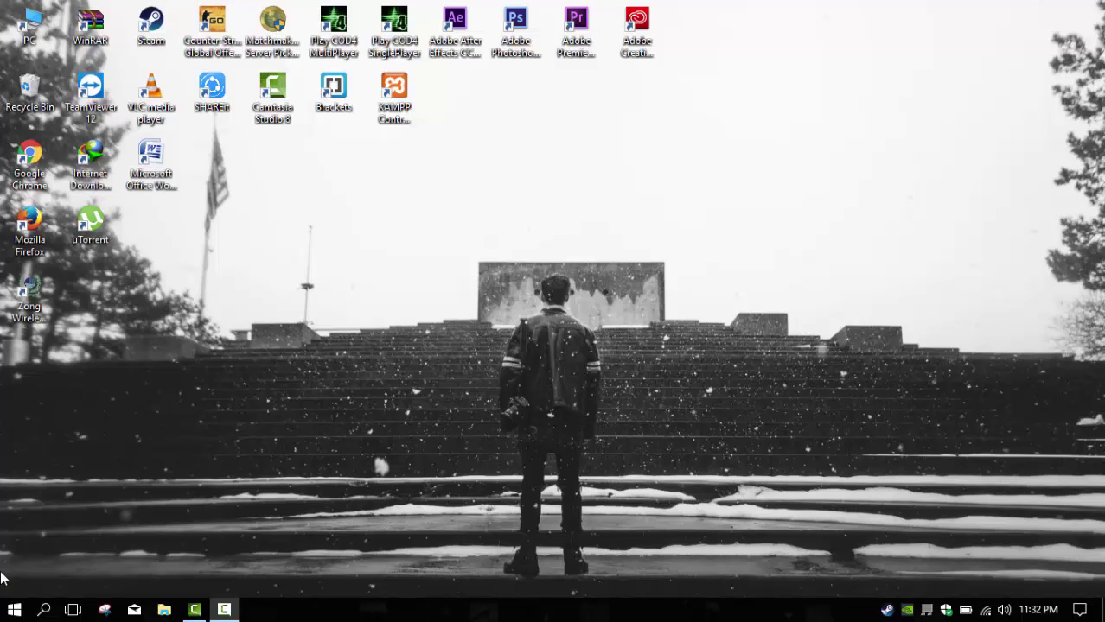
right_click(14, 612)
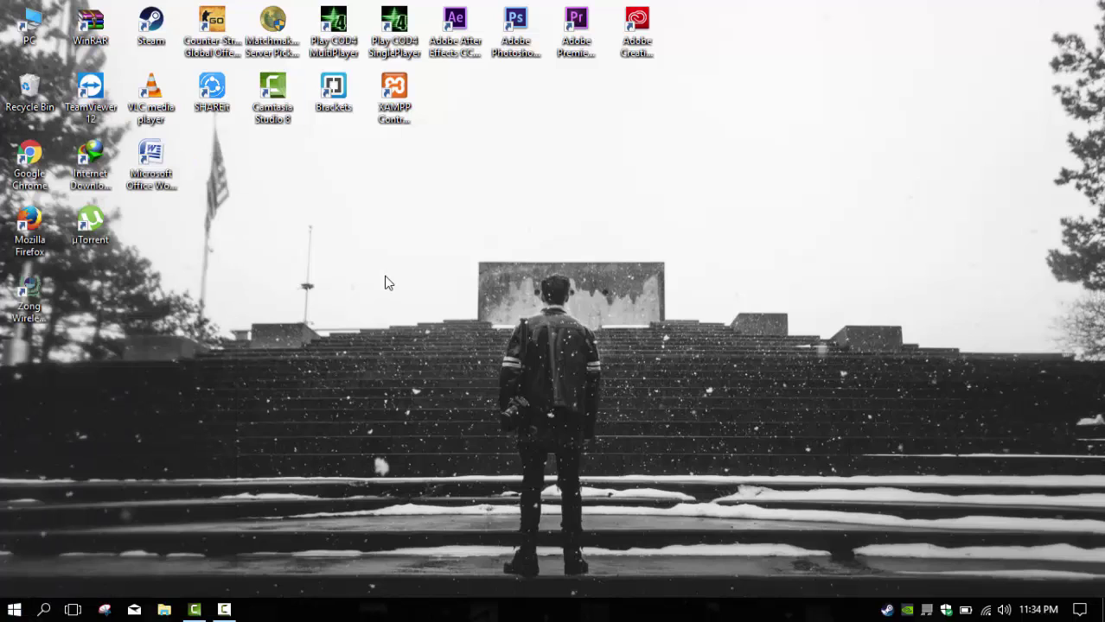
Start creating a new desktop shortcut and begin its item location with %.
right_click(415, 239)
mouse_move(450, 258)
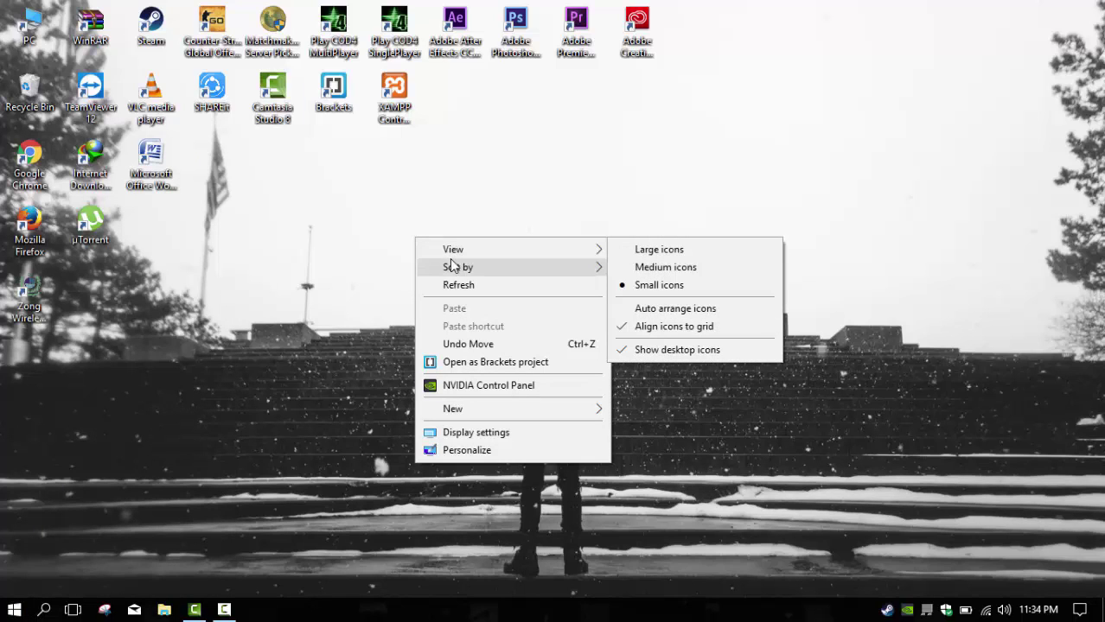
mouse_move(452, 411)
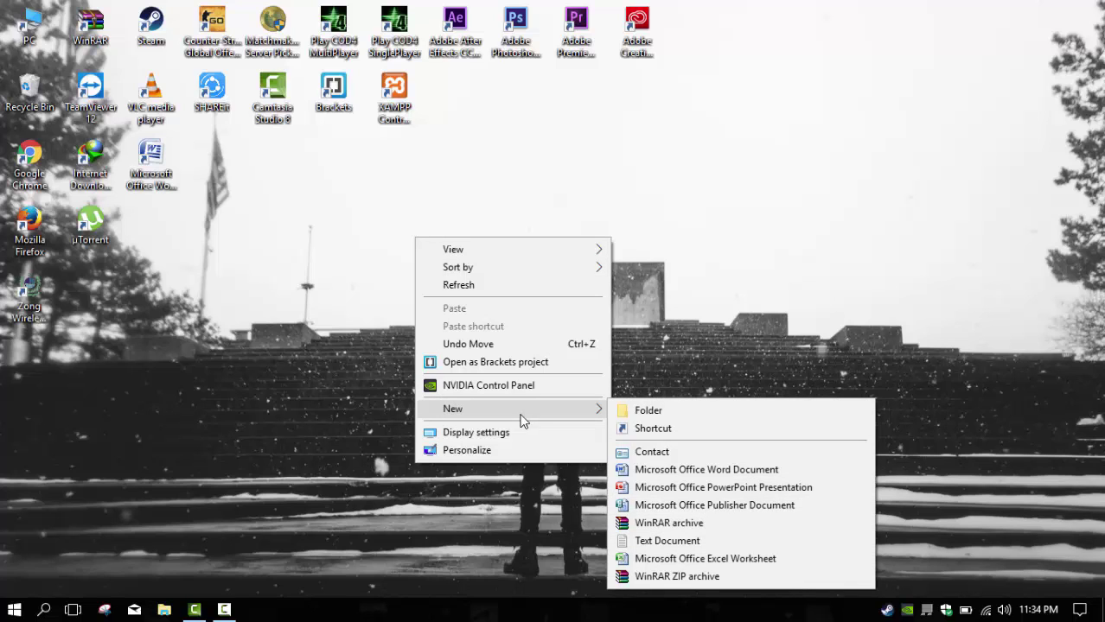
left_click(687, 430)
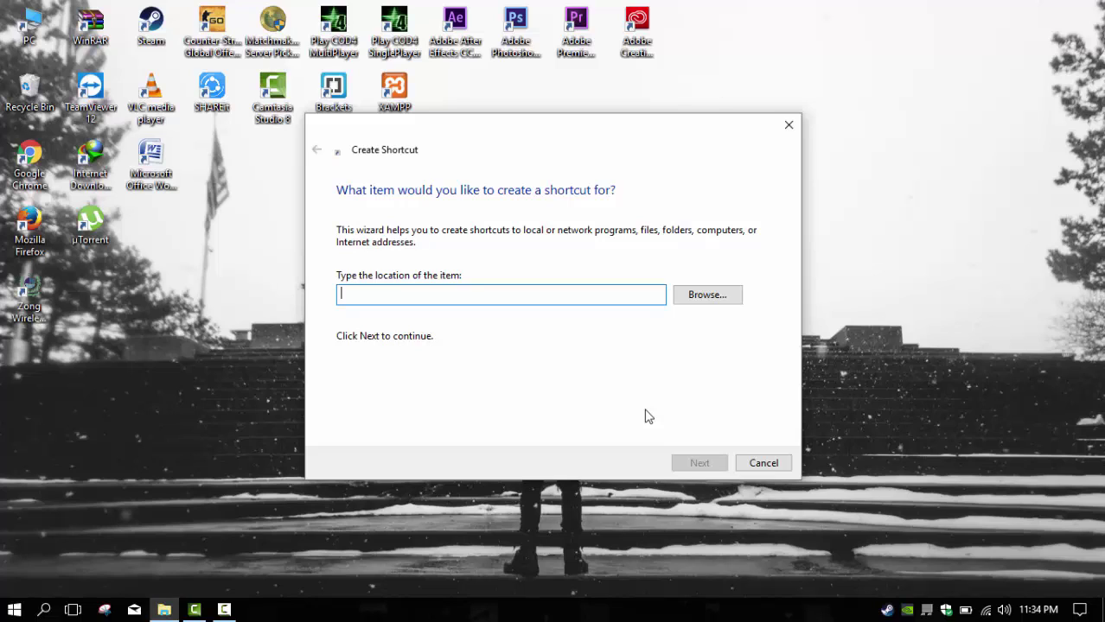
type("%")
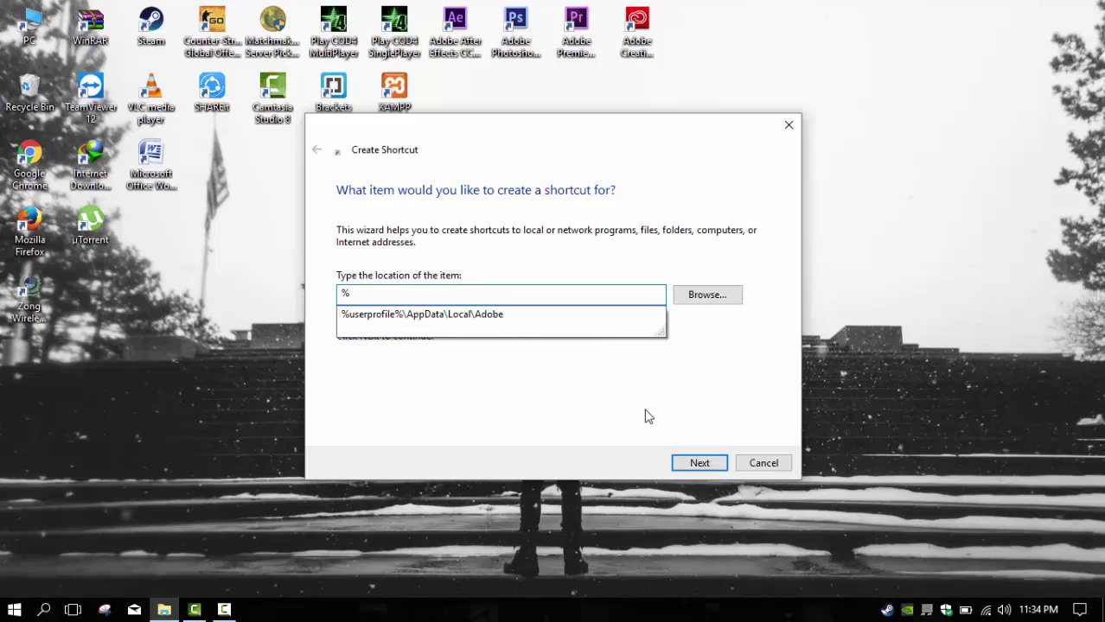
key("Down")
type("\\")
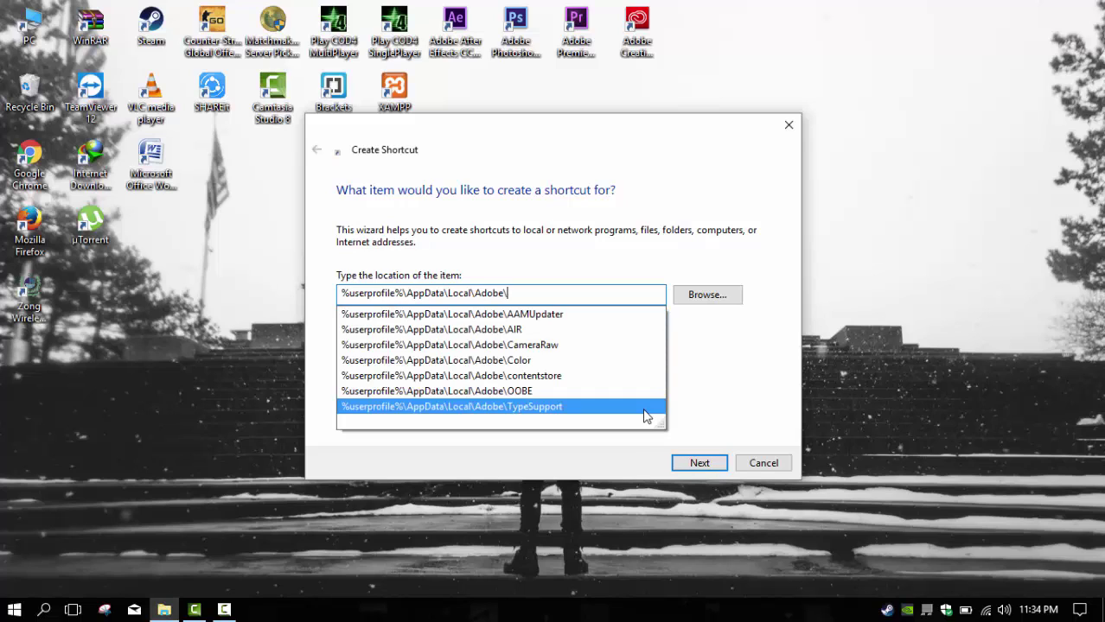
key("BackSpace")
key("BackSpace")
key("BackSpace")
key("BackSpace")
key("BackSpace")
key("BackSpace")
key("BackSpace")
key("BackSpace")
key("BackSpace")
key("BackSpace")
key("BackSpace")
key("BackSpace")
key("BackSpace")
key("BackSpace")
key("BackSpace")
key("BackSpace")
key("BackSpace")
key("BackSpace")
key("BackSpace")
key("BackSpace")
key("BackSpace")
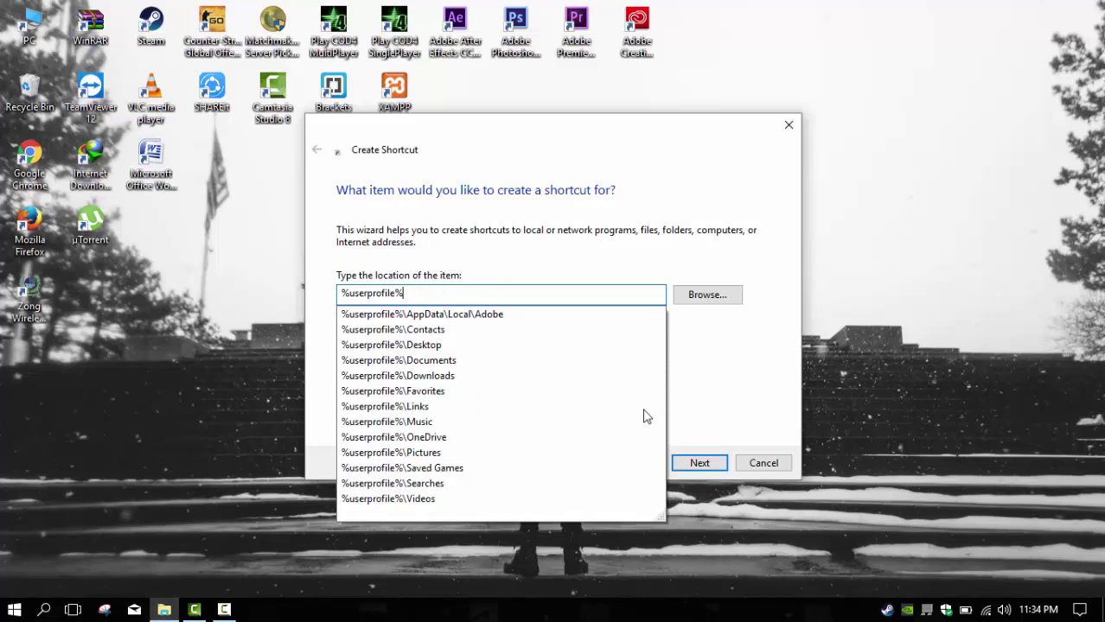
key("BackSpace")
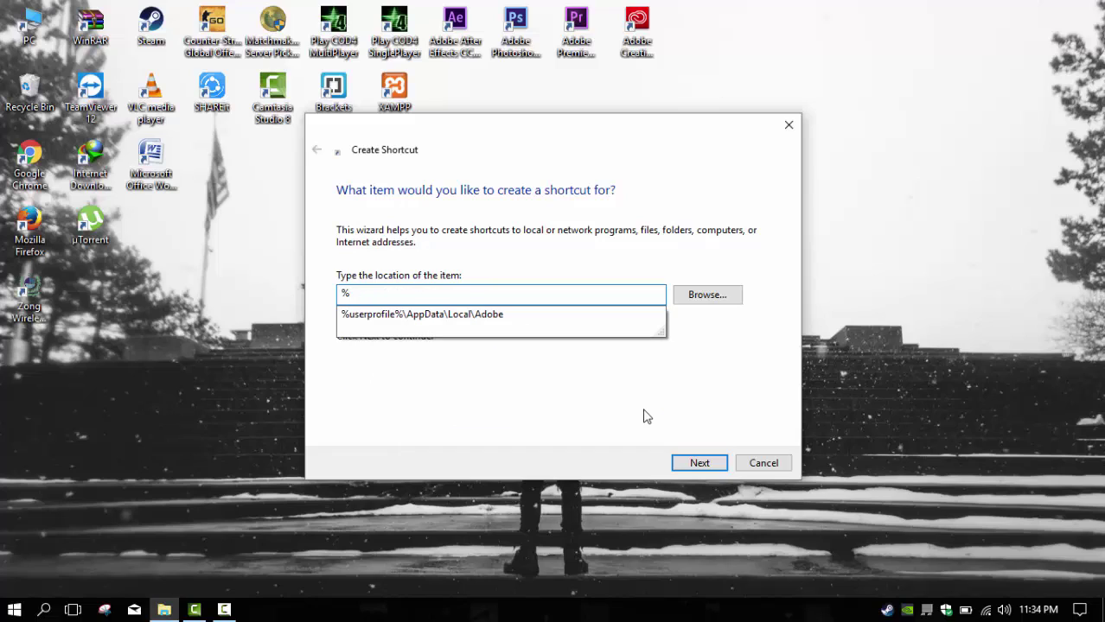
Set the shortcut's item location to %windir%\system32\SlideToShutDown.exe and continue to the naming page.
type("win")
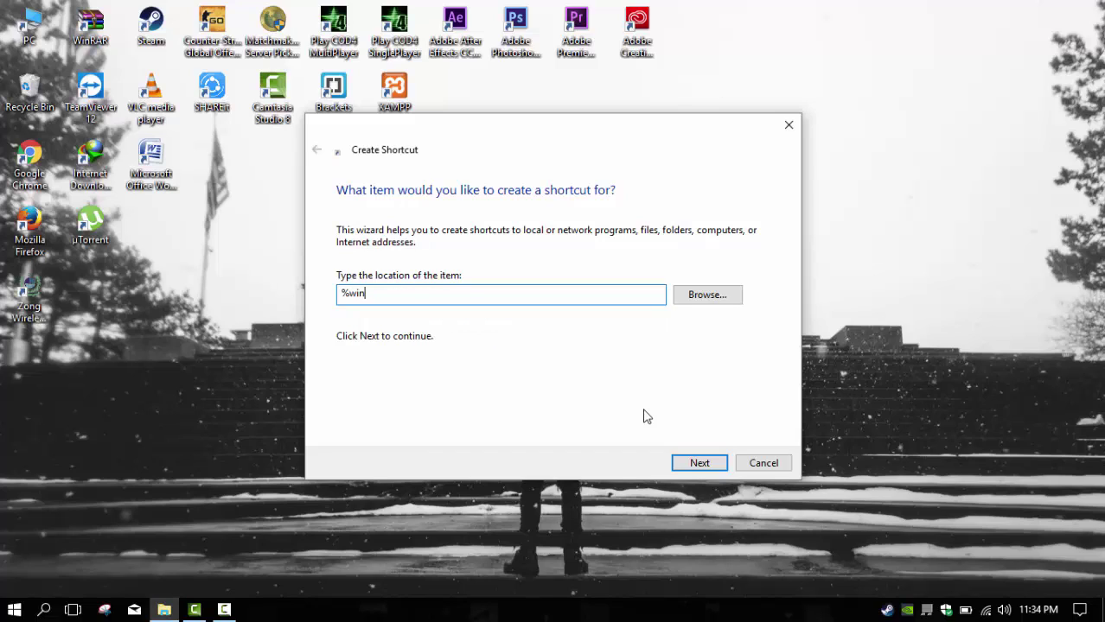
type("dir%\\")
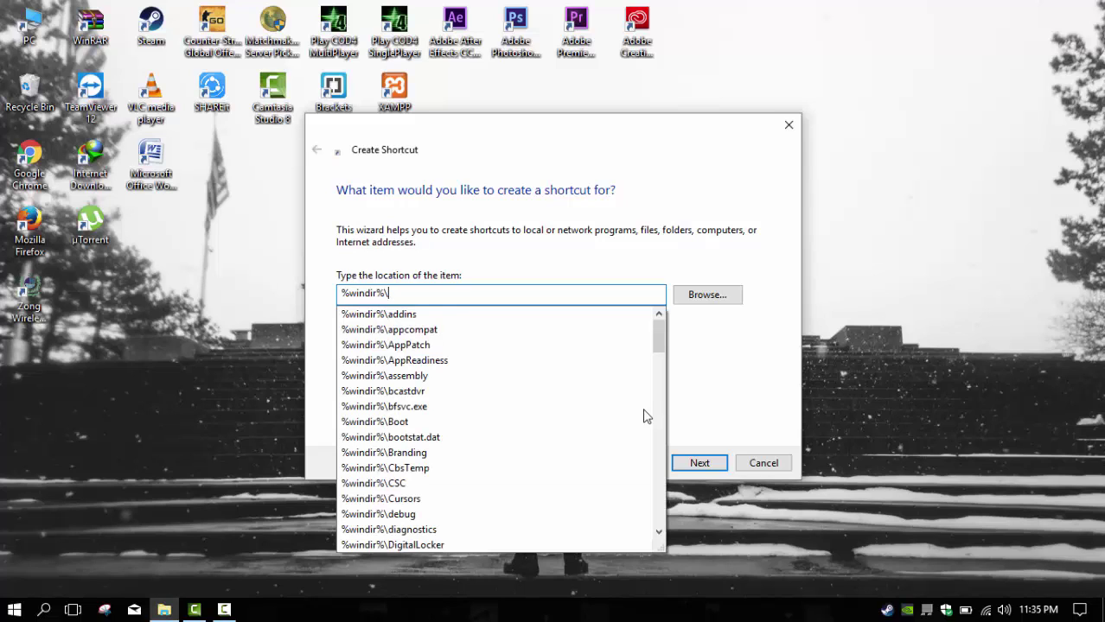
type("syy")
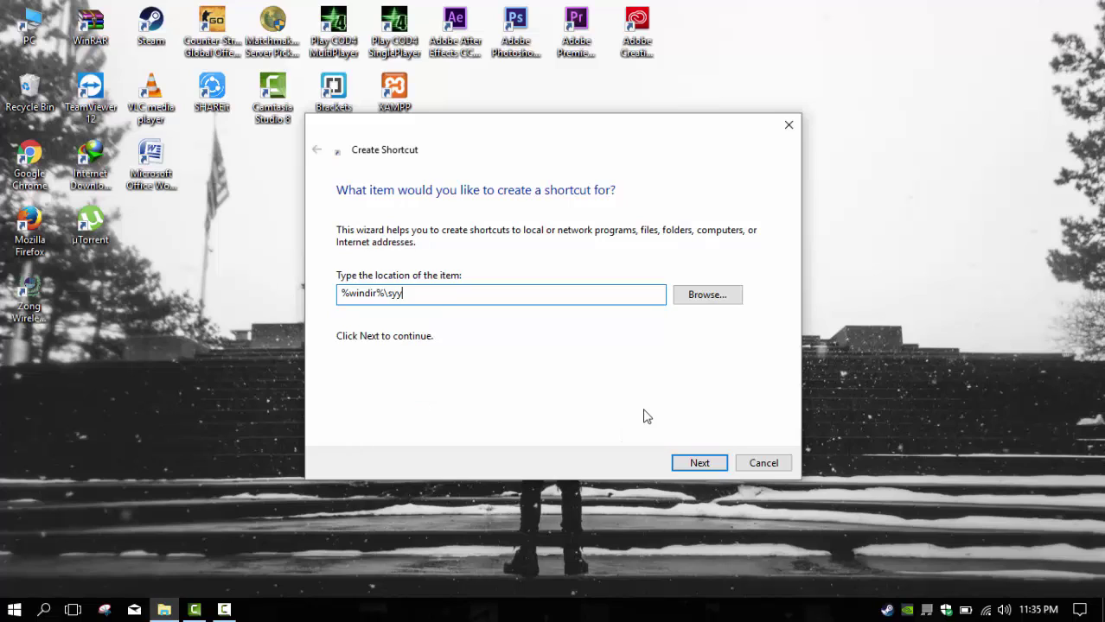
key("BackSpace")
type("ste")
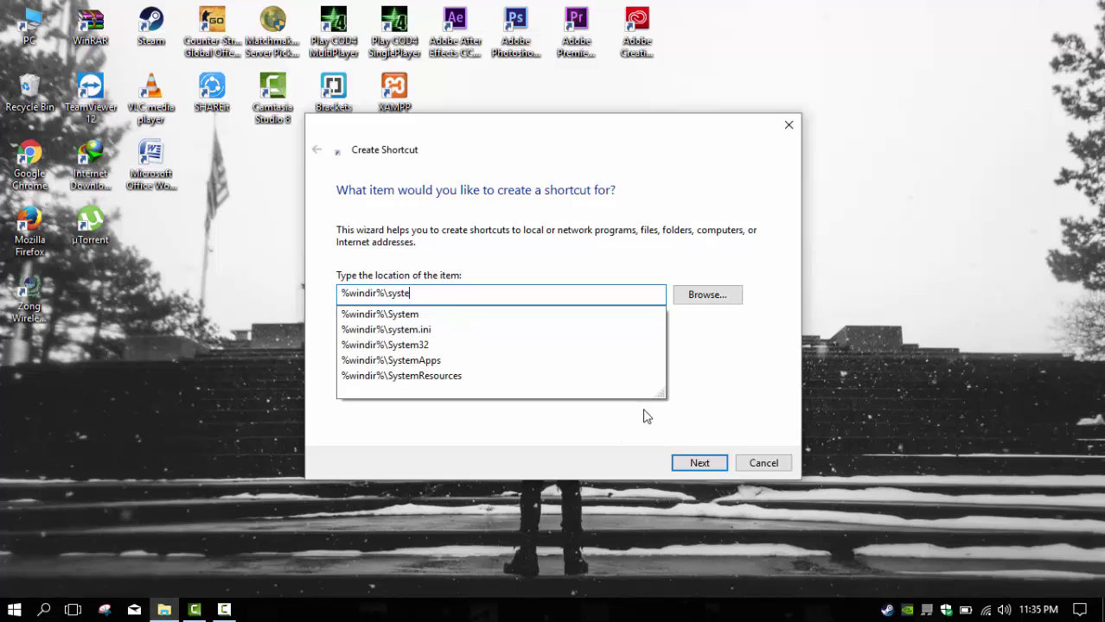
type("m3")
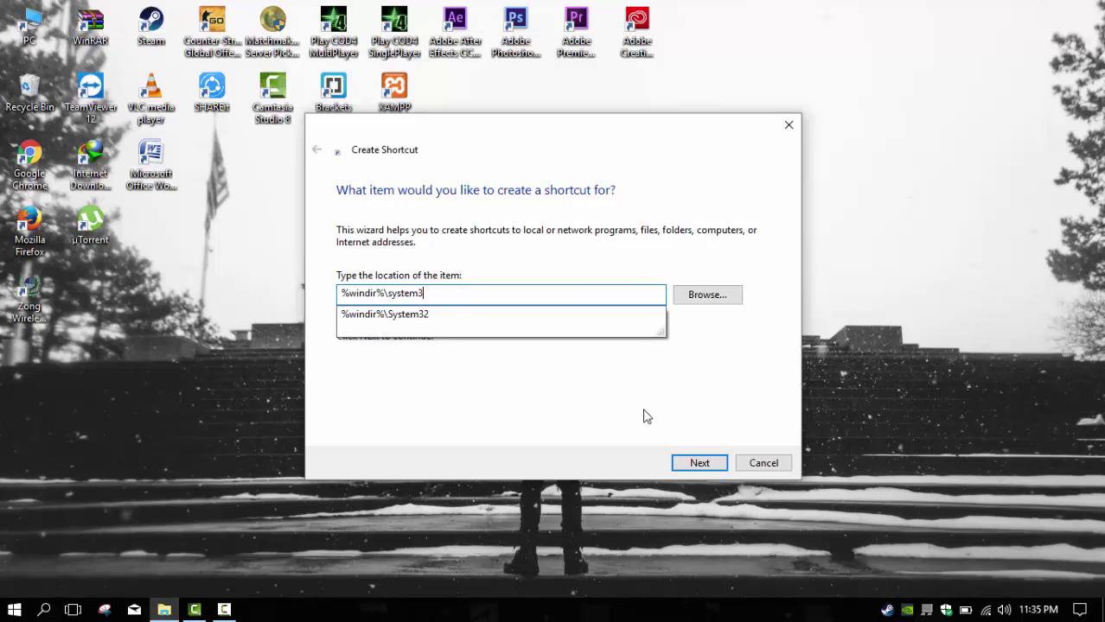
type("2\\")
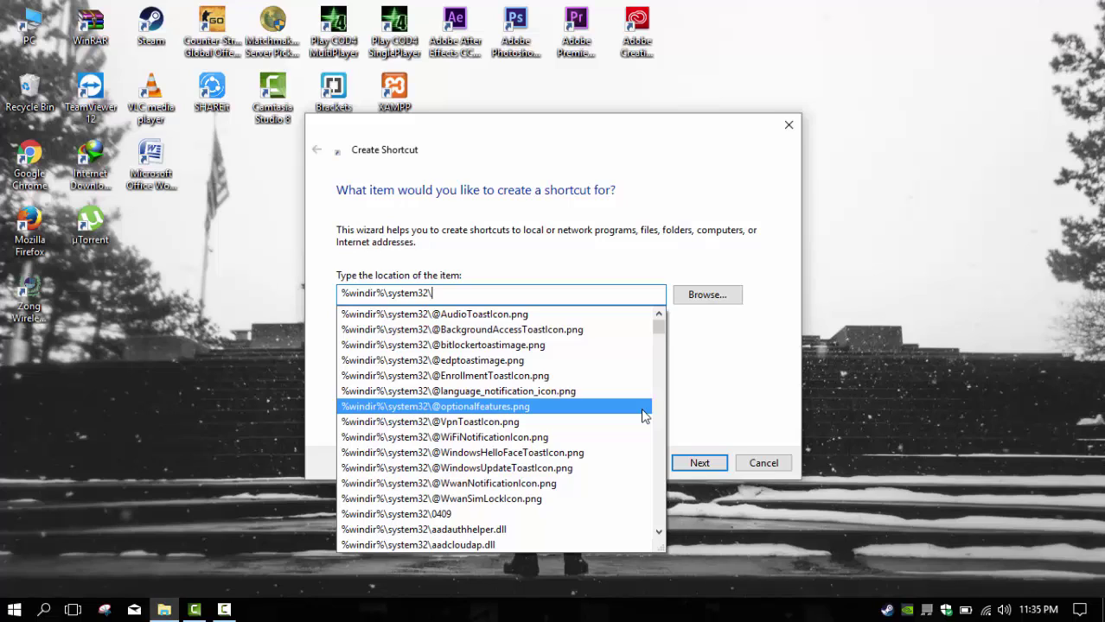
type("sl")
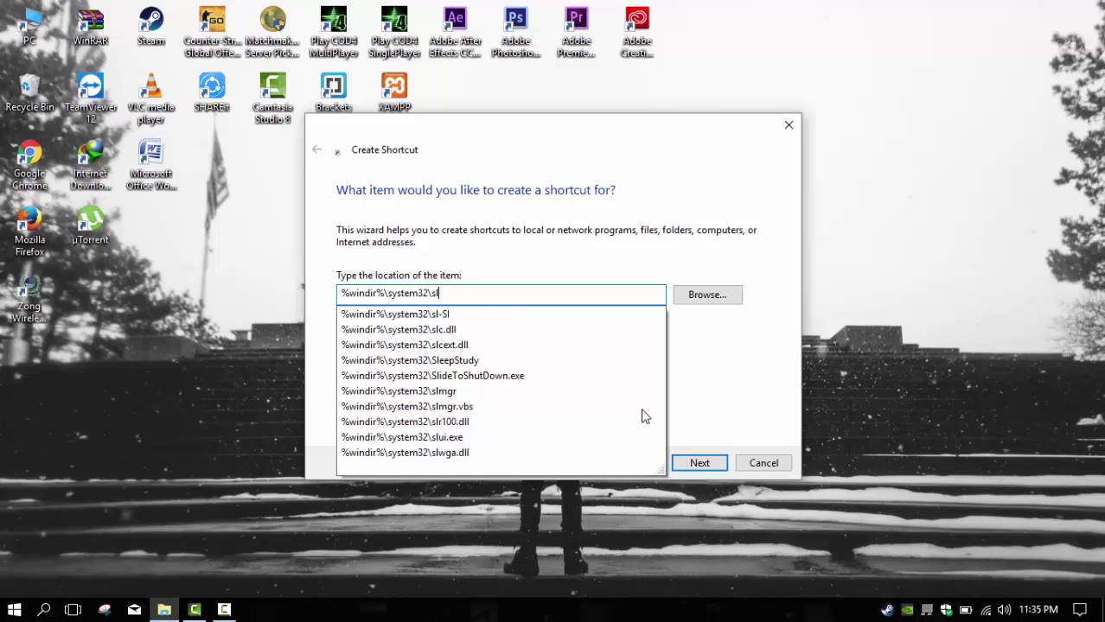
type("ide")
key("Down")
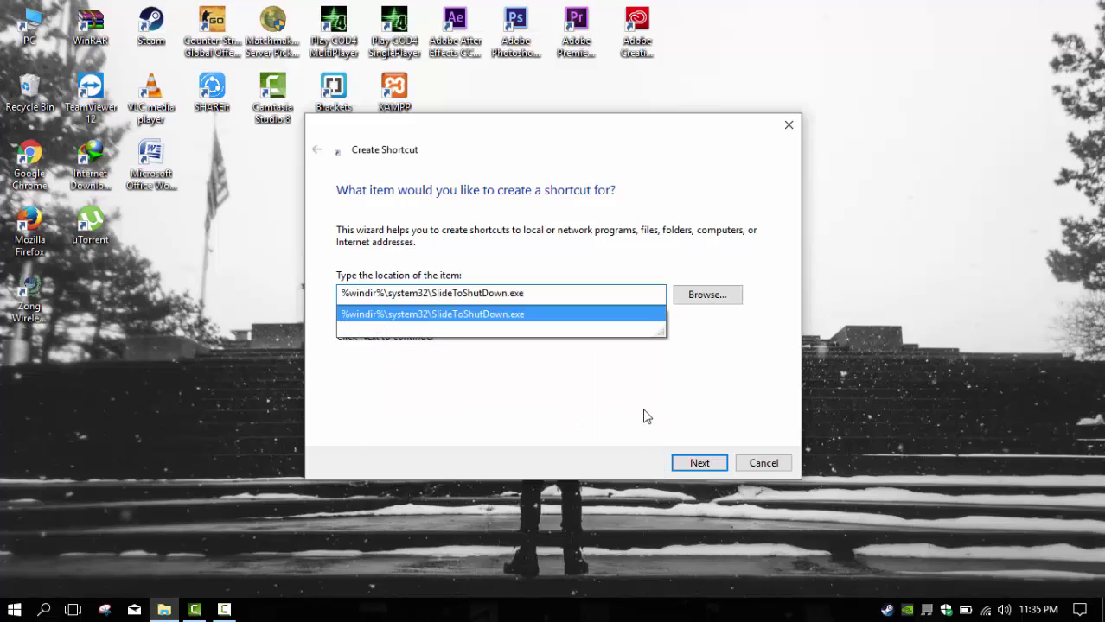
left_click(703, 464)
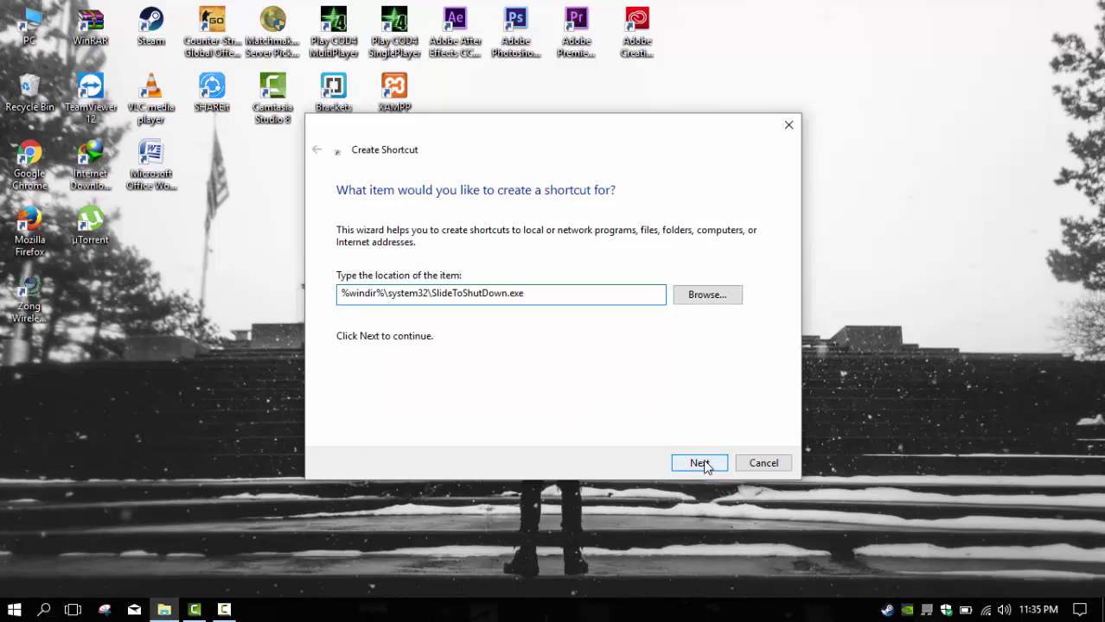
left_click(703, 464)
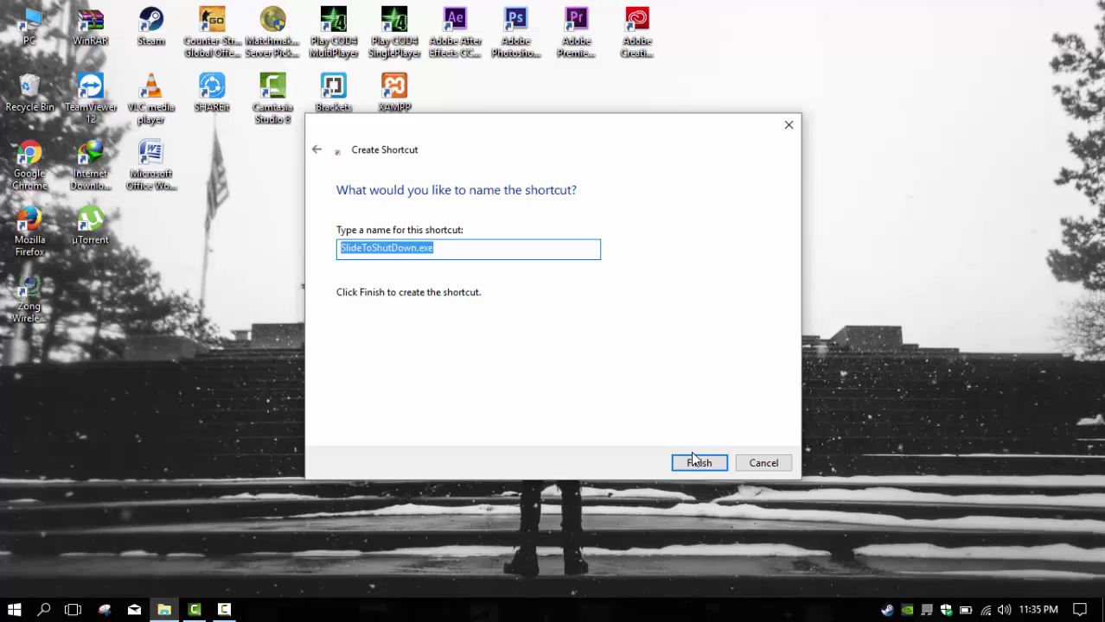
Name the shortcut SlideToShutDown without the .exe extension and finish creating it.
key("End")
key("BackSpace")
key("BackSpace")
key("BackSpace")
key("BackSpace")
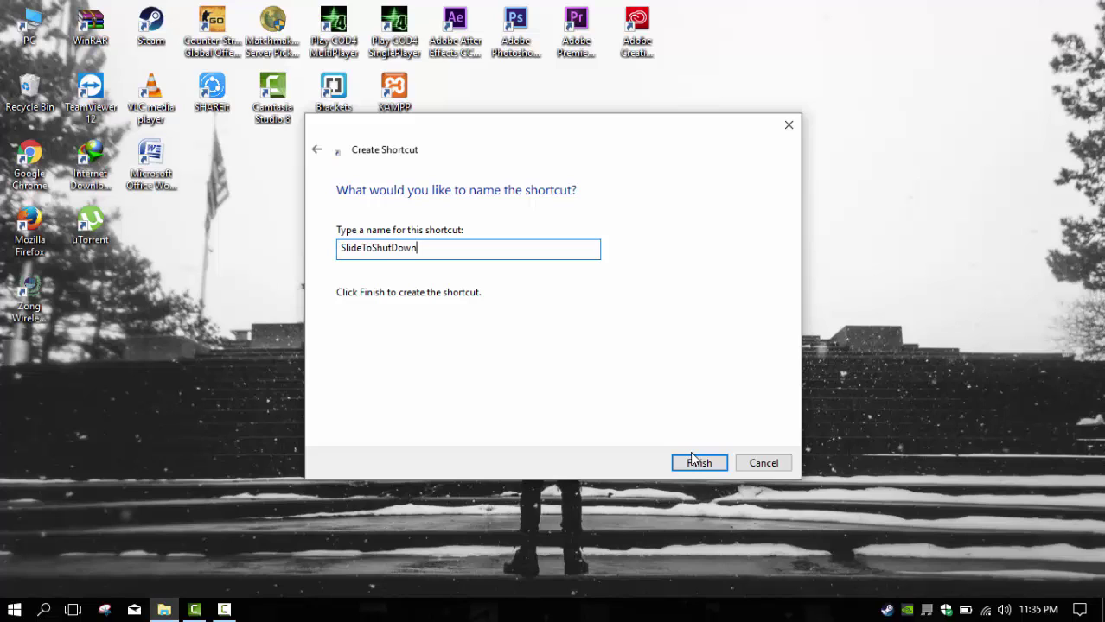
left_click(683, 466)
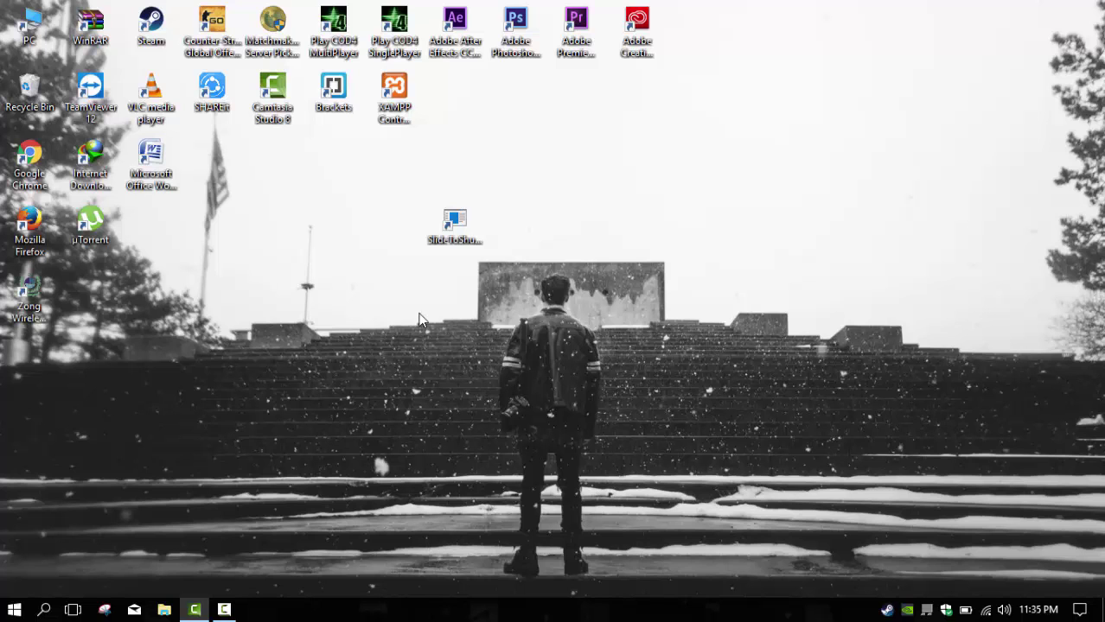
Test the SlideToShutDown shortcut without shutting down the PC, and move its icon to the empty upper-right area of the desktop.
double_click(465, 230)
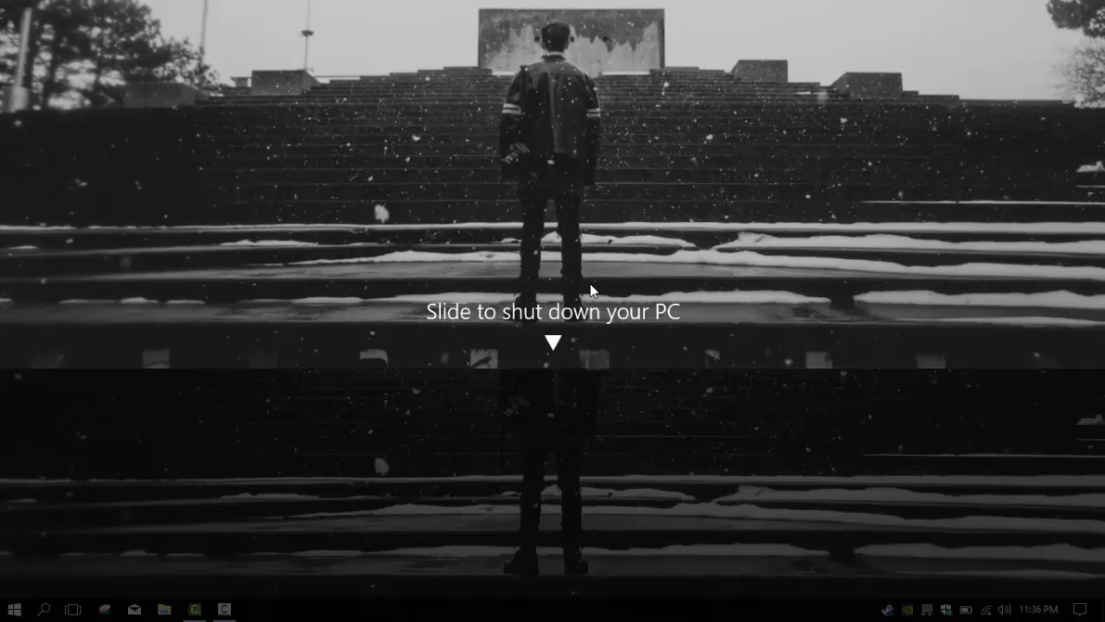
left_click_drag(589, 282, 542, 8)
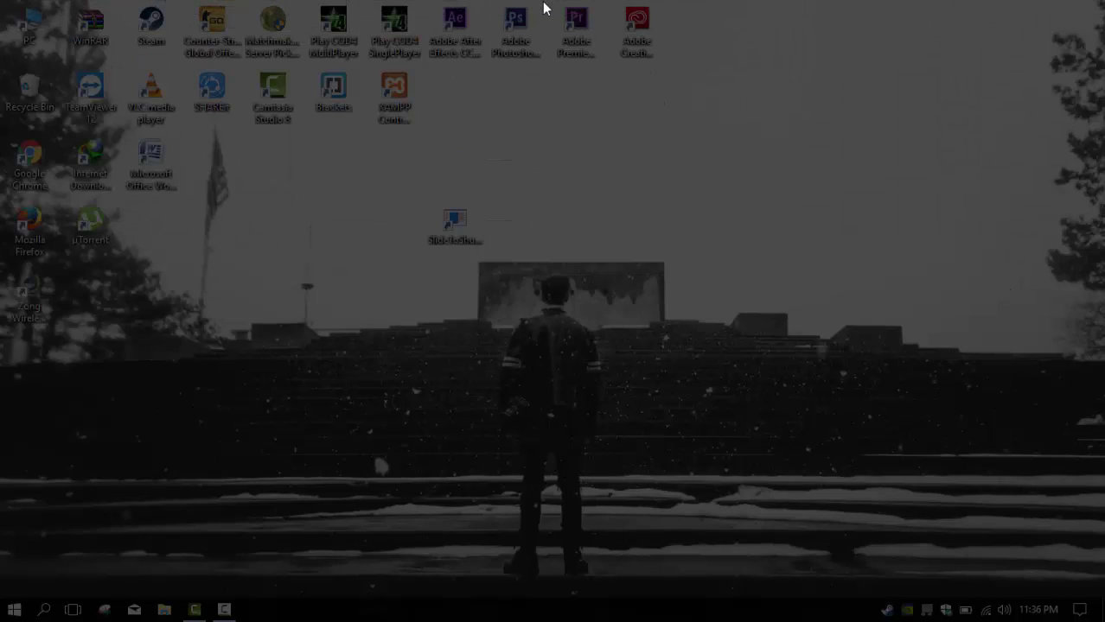
left_click_drag(444, 232, 916, 39)
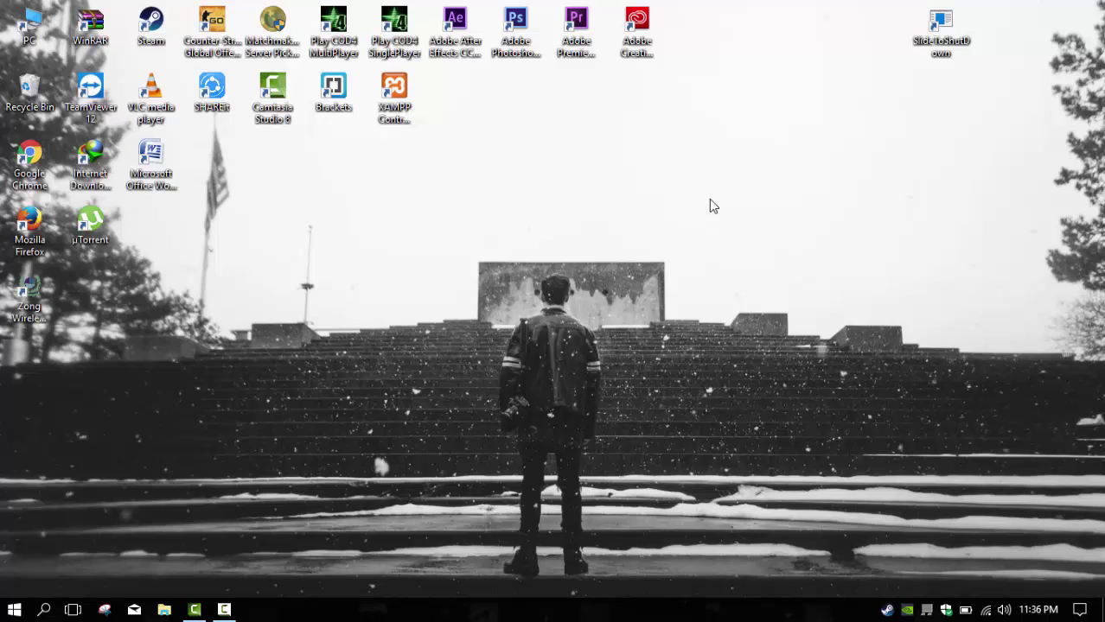
Create a new desktop folder named ED7BA470-8E54-465E-825C-99712043E01C.
right_click(255, 240)
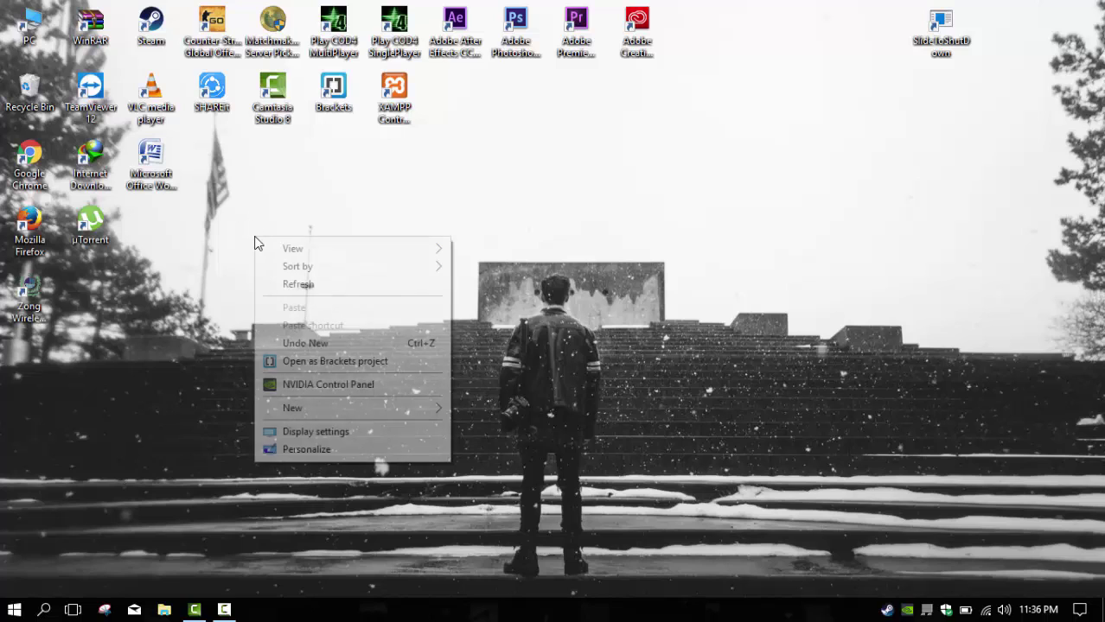
mouse_move(285, 405)
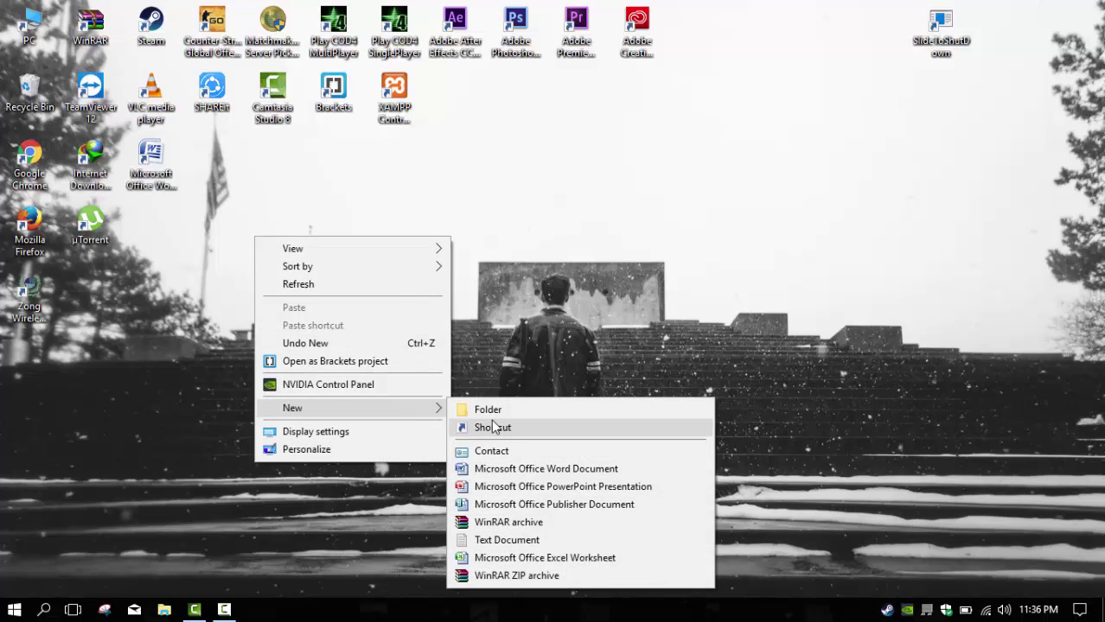
left_click(490, 412)
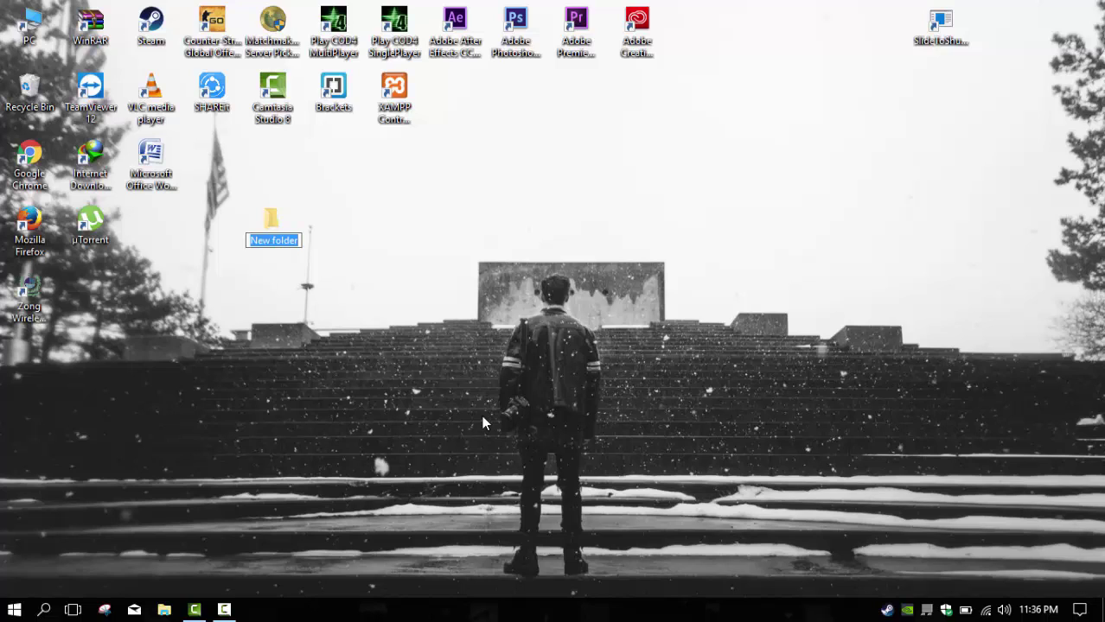
type("ED")
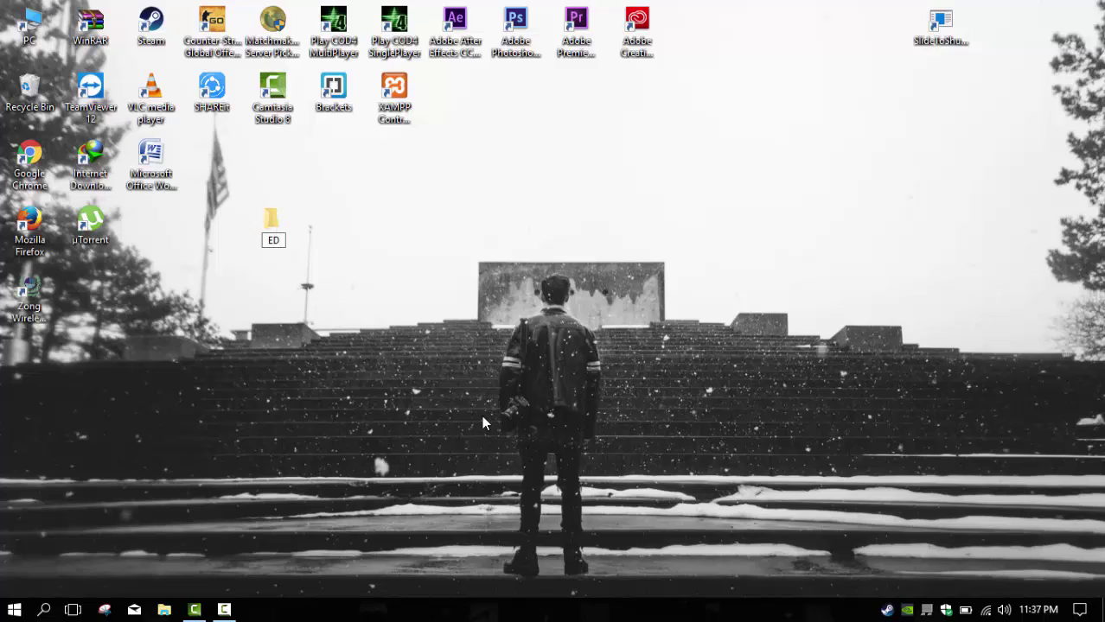
type("7BA4")
type("70-8E")
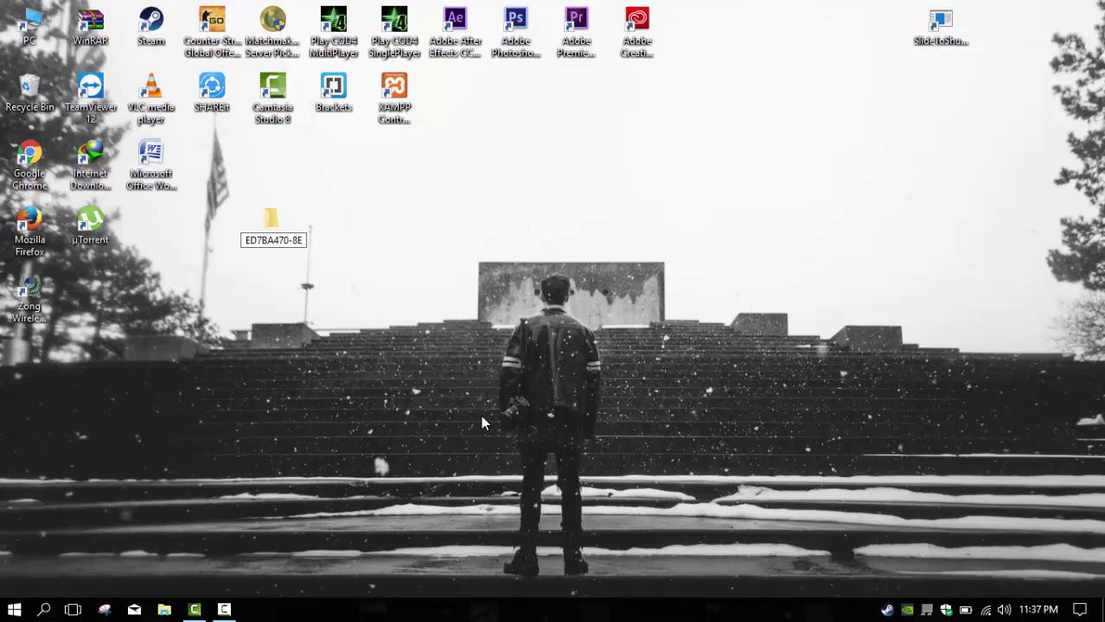
type("54")
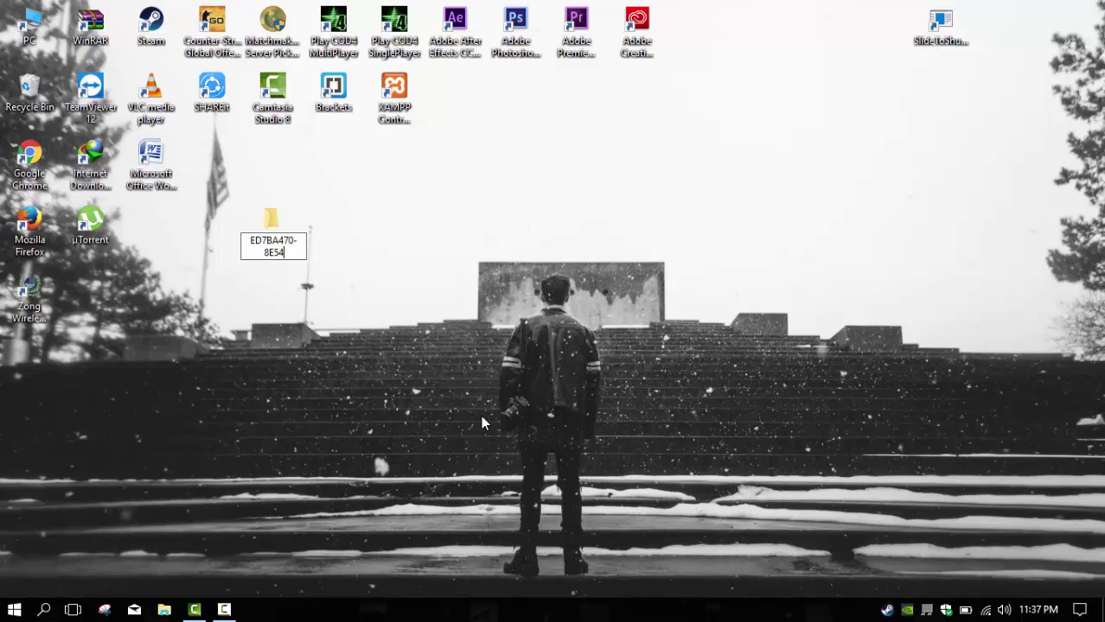
type("-465E-825C-")
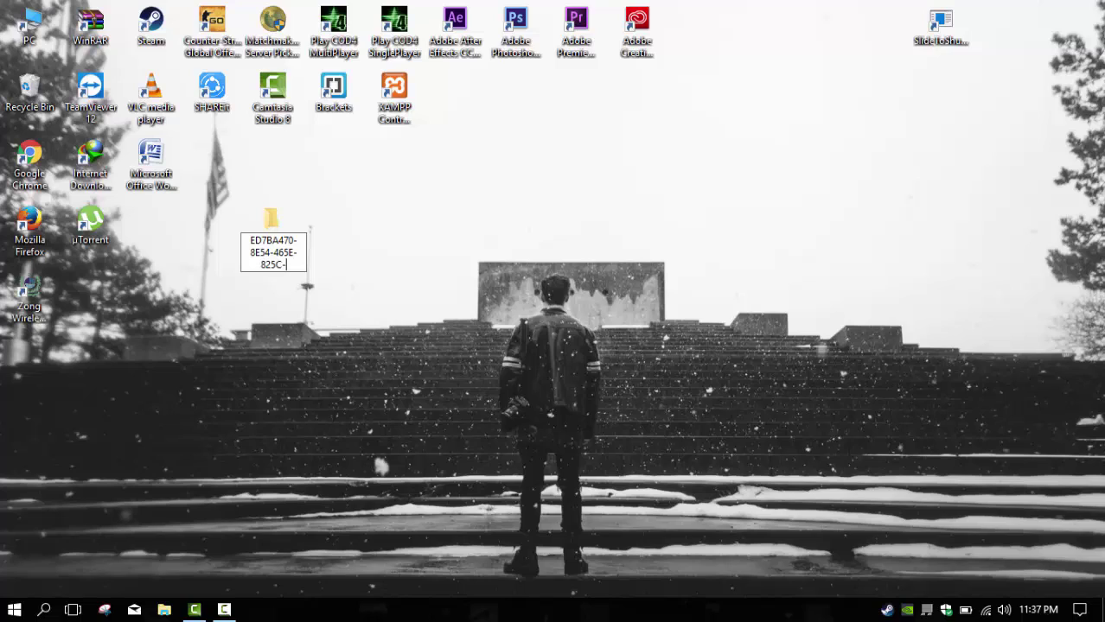
type("99712043")
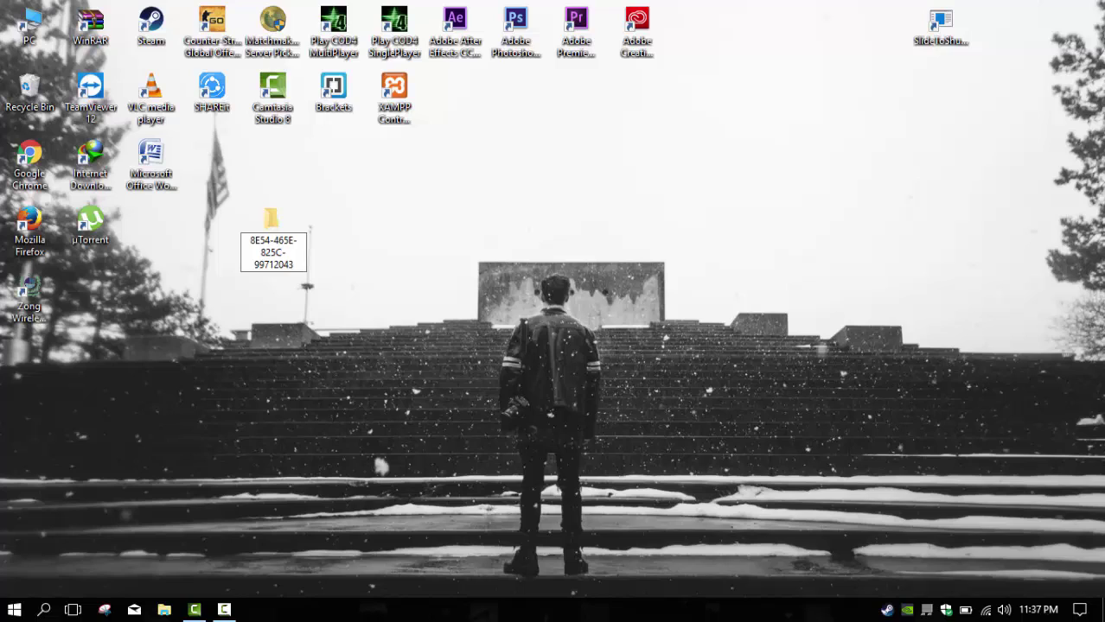
type("E")
type("01C")
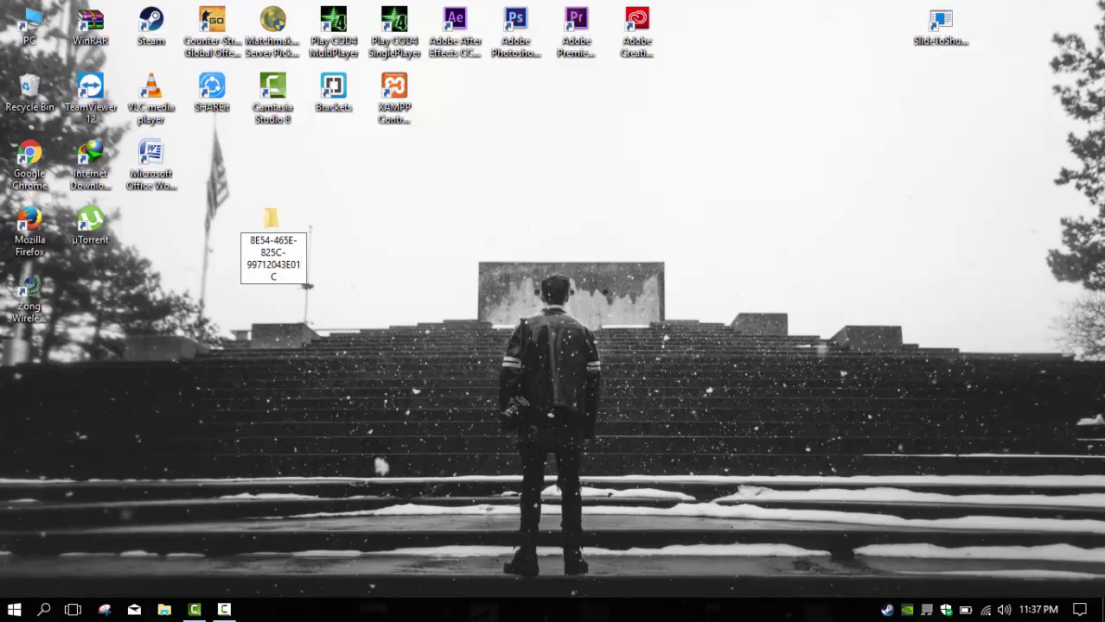
key("Return")
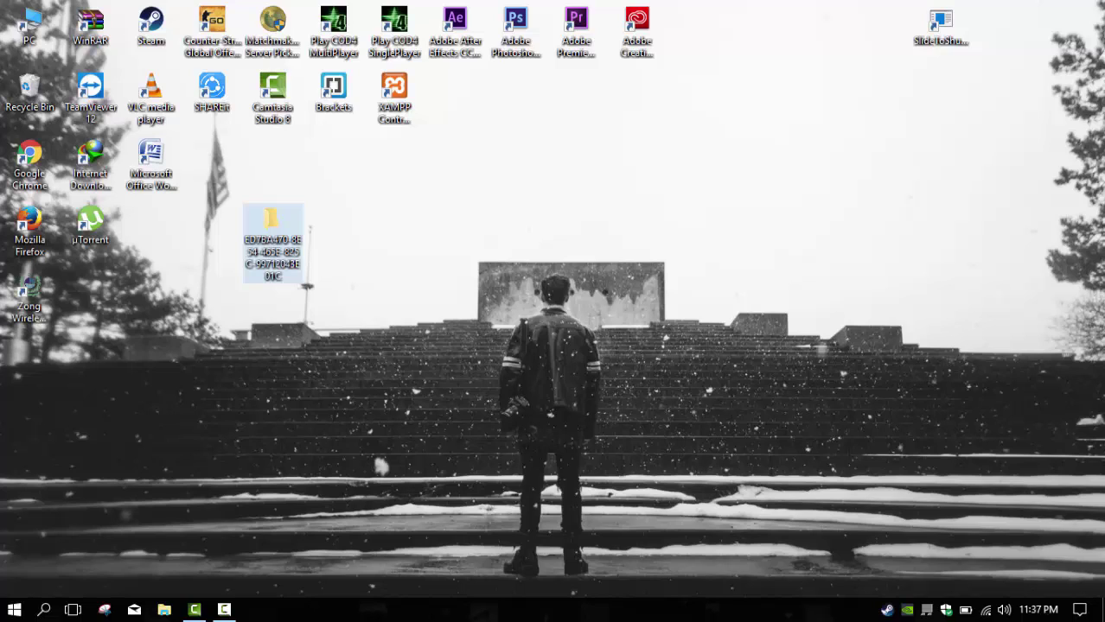
Open the new desktop folder to check its contents, and close it again.
left_click(291, 227)
double_click(291, 227)
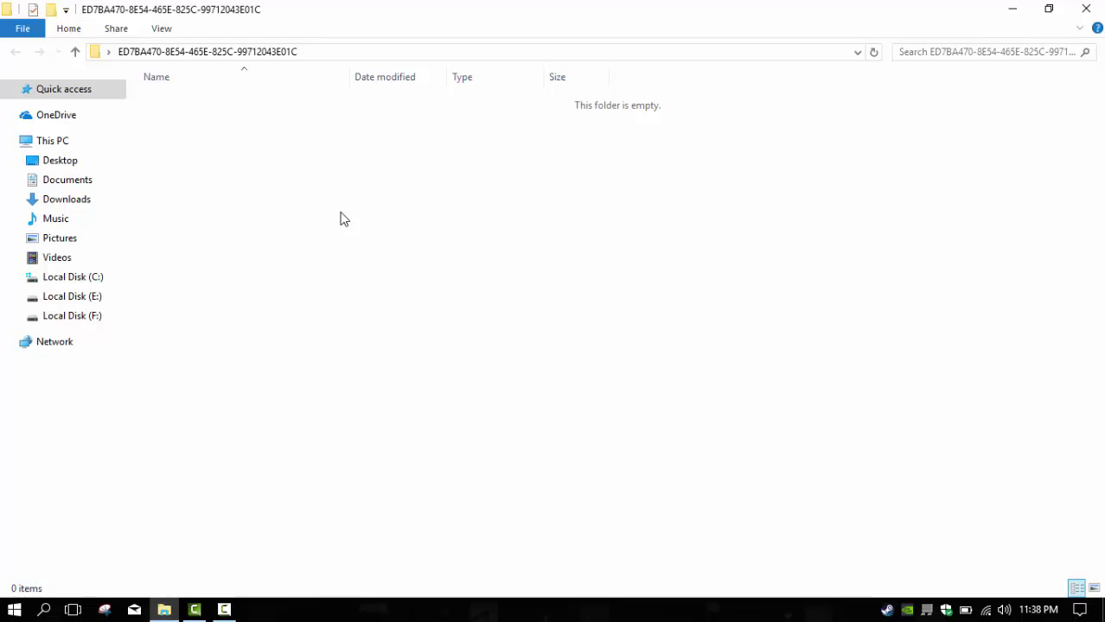
left_click(1086, 9)
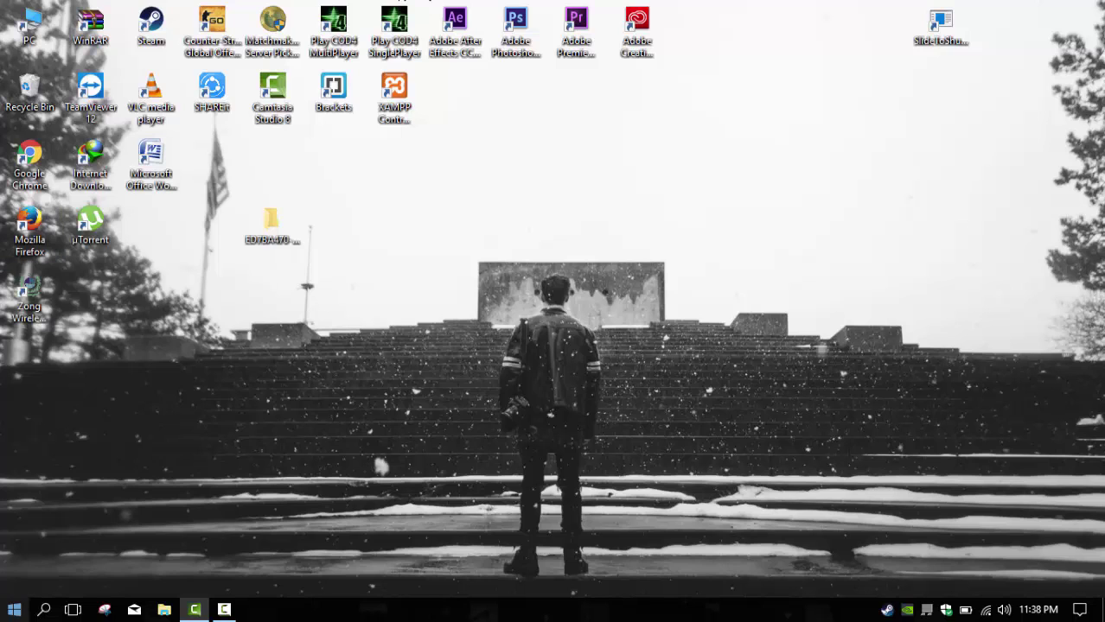
Open the resize options for the Mail tile in the Start menu.
left_click(8, 612)
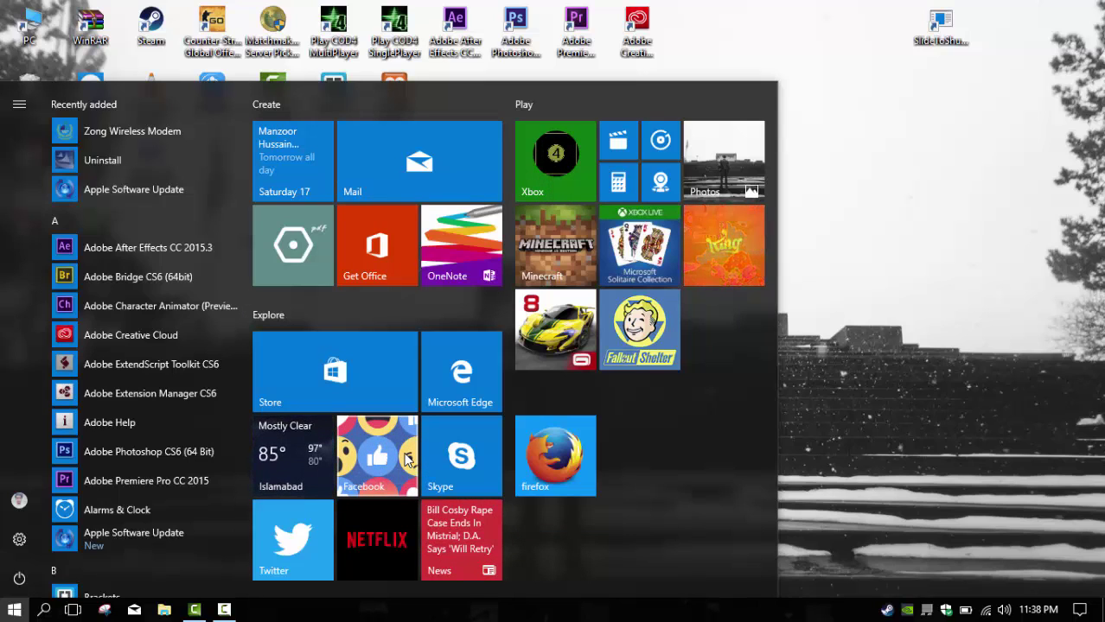
right_click(354, 161)
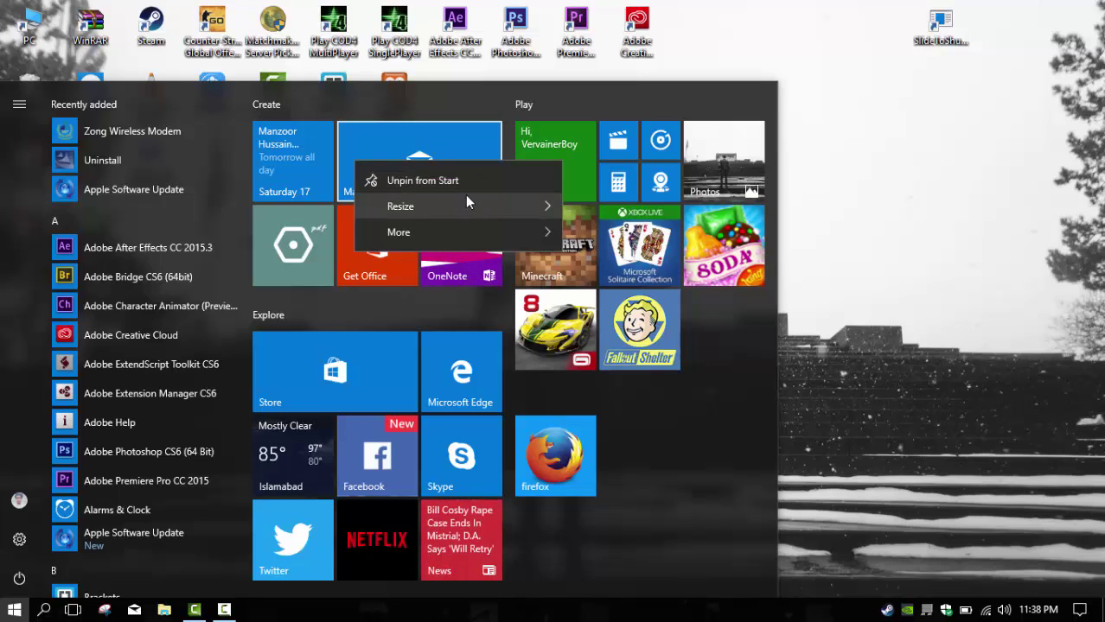
mouse_move(469, 199)
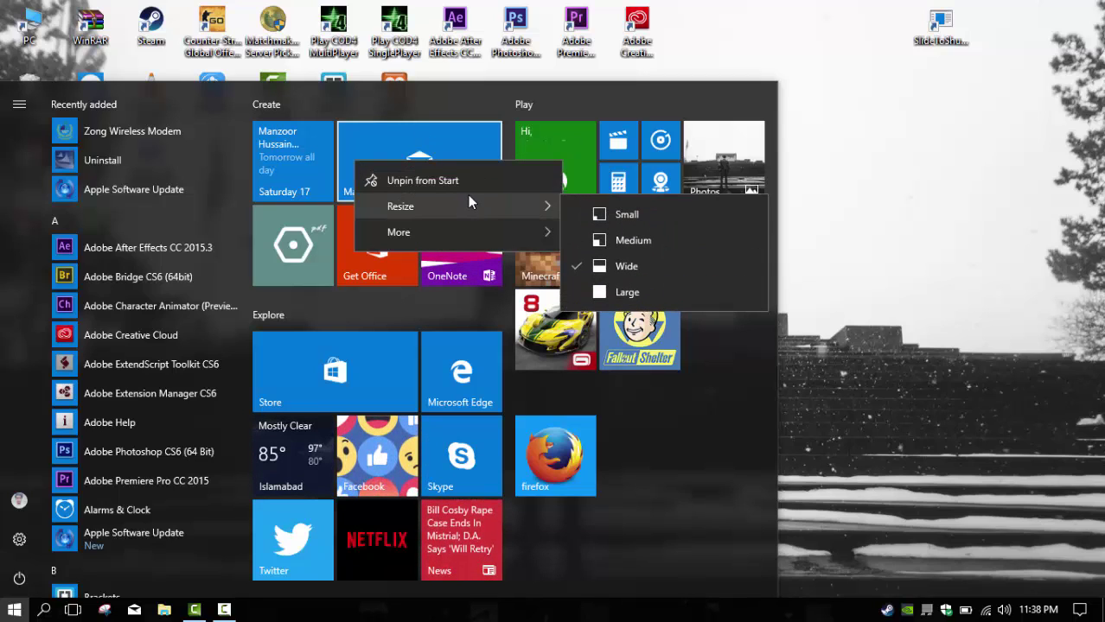